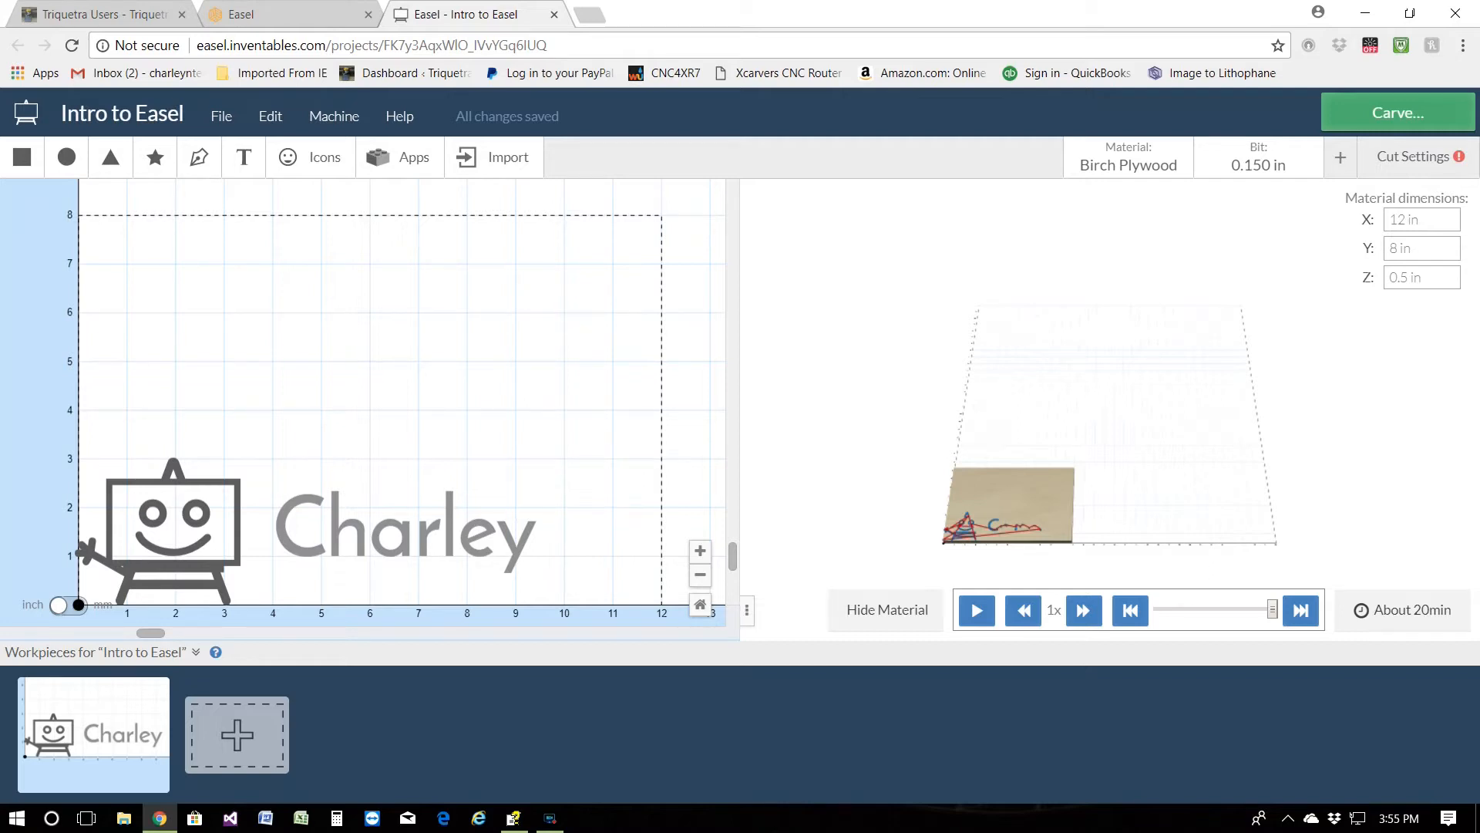
Launch the Easel 3 Axis Zero3 script from the desktop and return to the Intro to Easel project
{"action": "left_click", "coordinate": [1369, 13]}
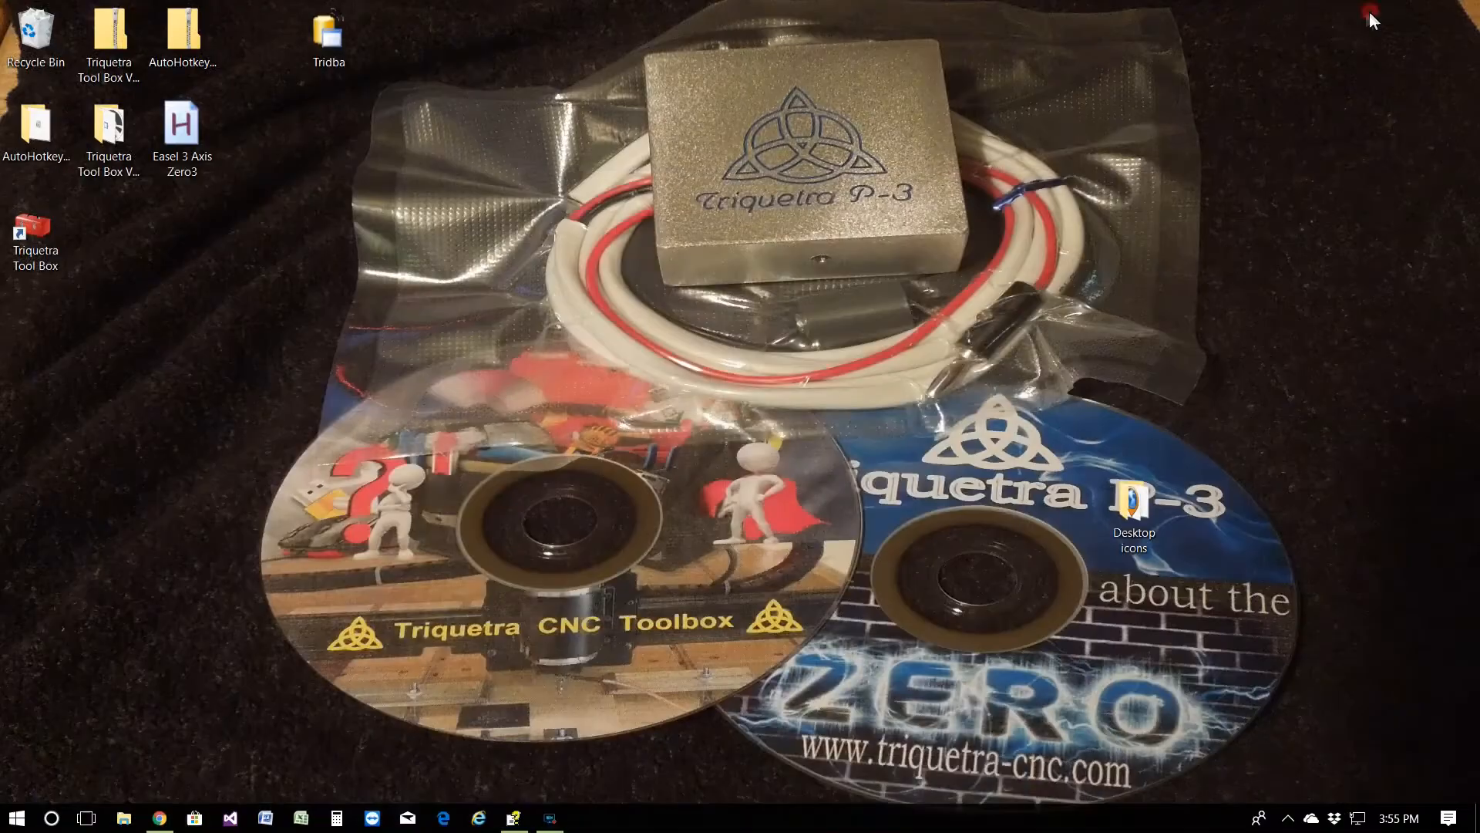
{"action": "double_click", "coordinate": [177, 136]}
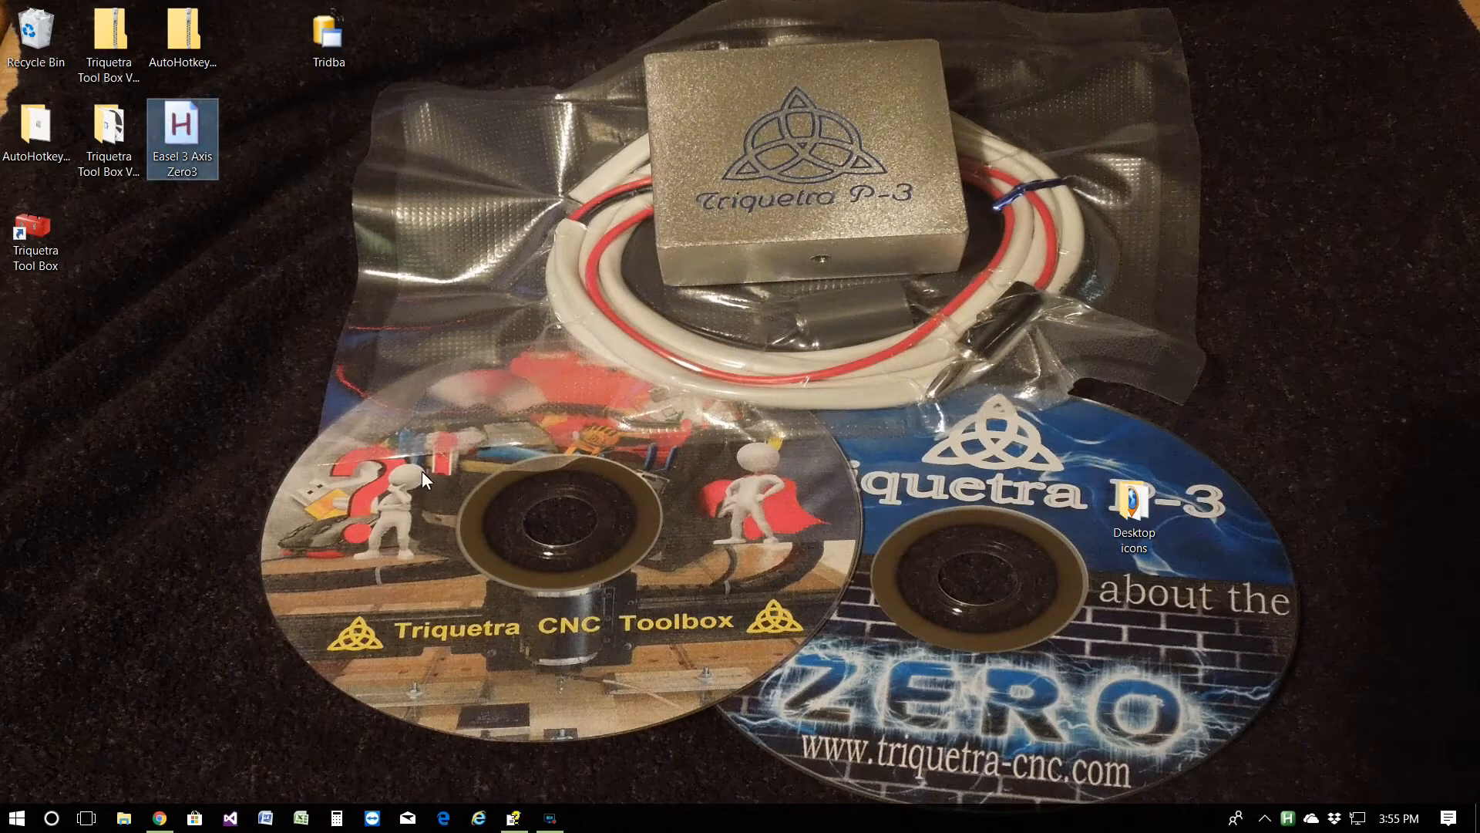
{"action": "left_click", "coordinate": [161, 820]}
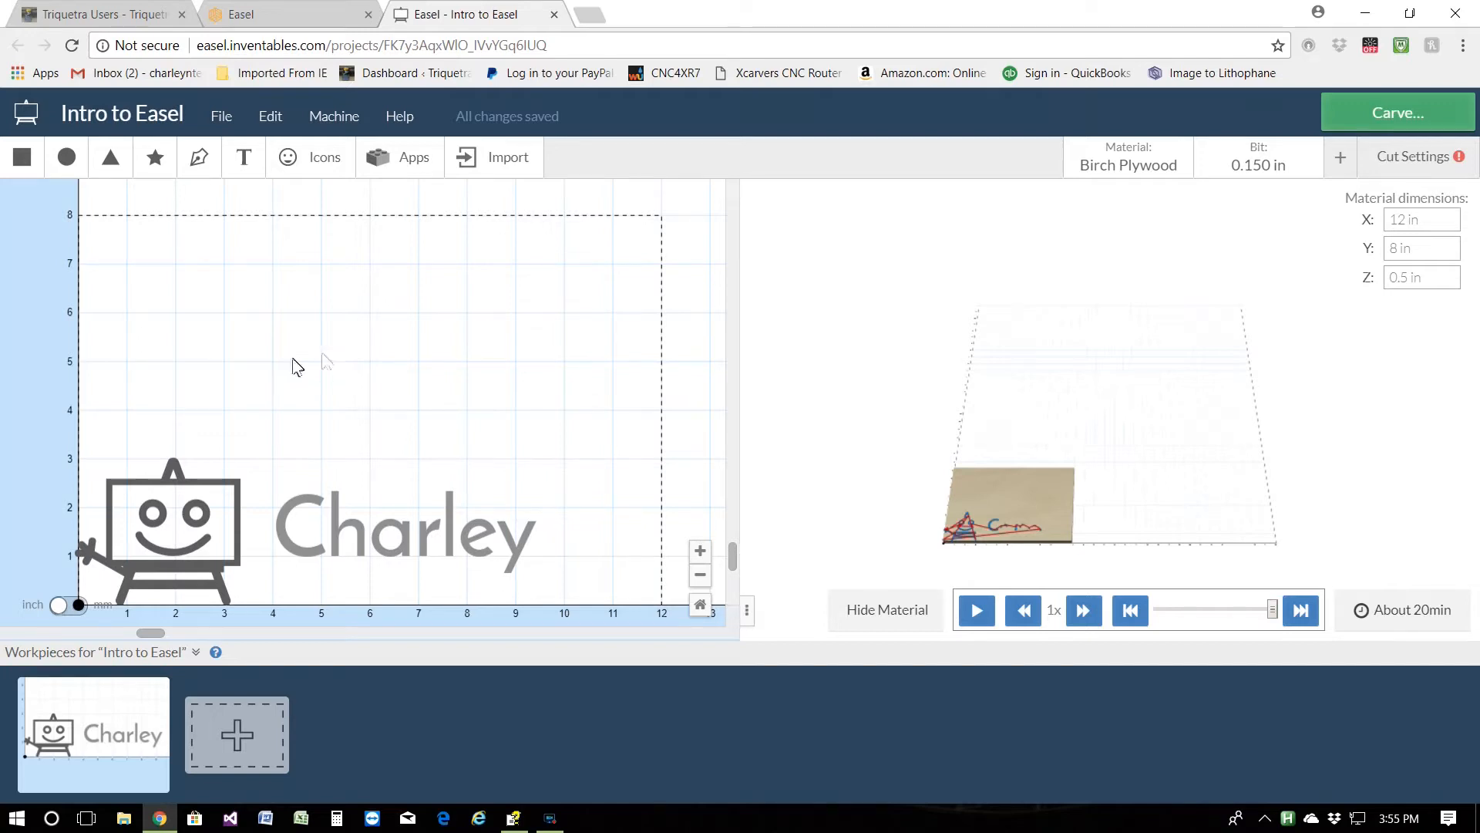
Add a trial triangle over the robot drawing in the design and delete it
{"action": "left_click", "coordinate": [327, 360]}
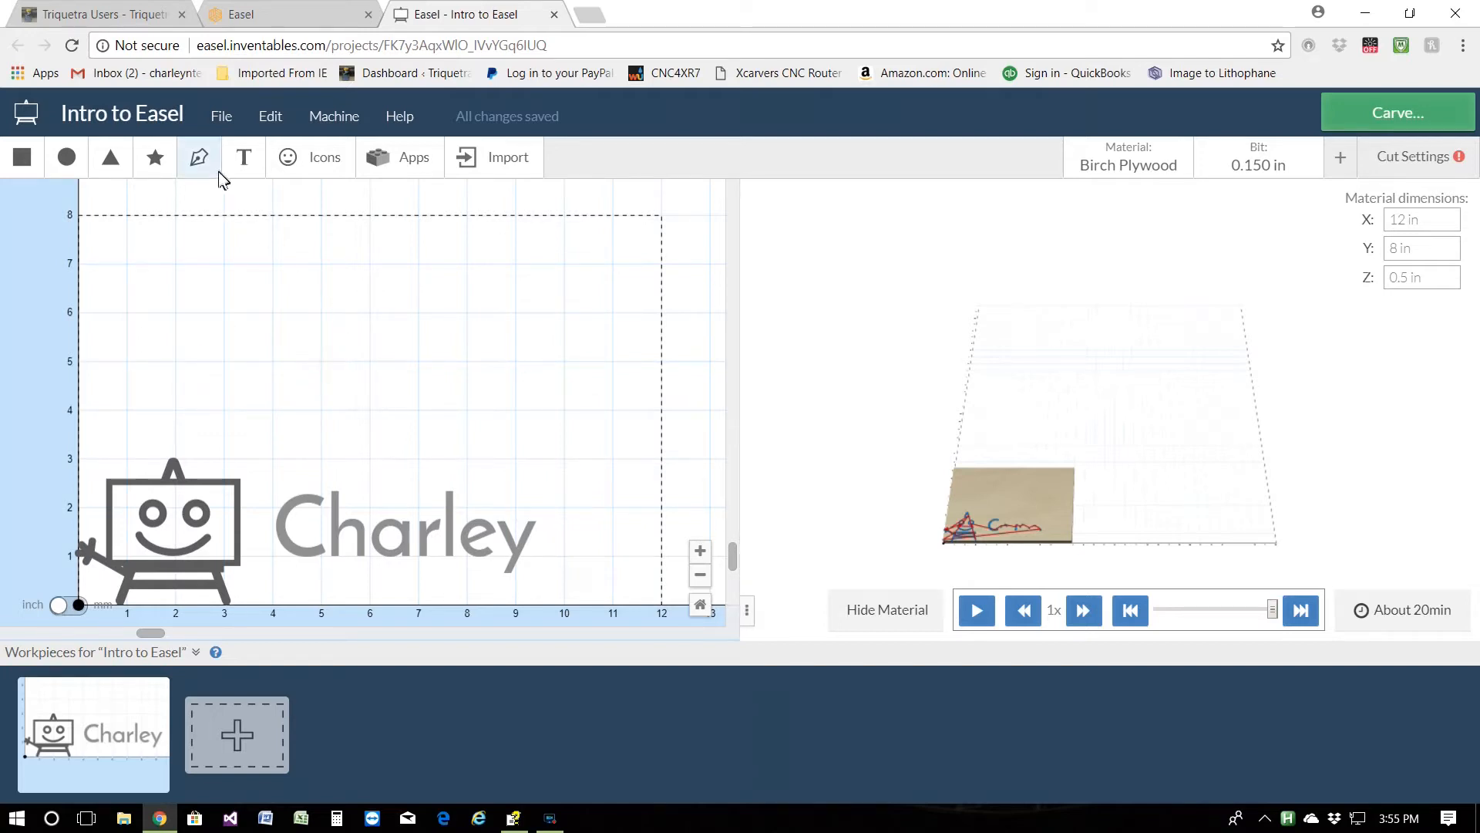
{"action": "left_click", "coordinate": [245, 158]}
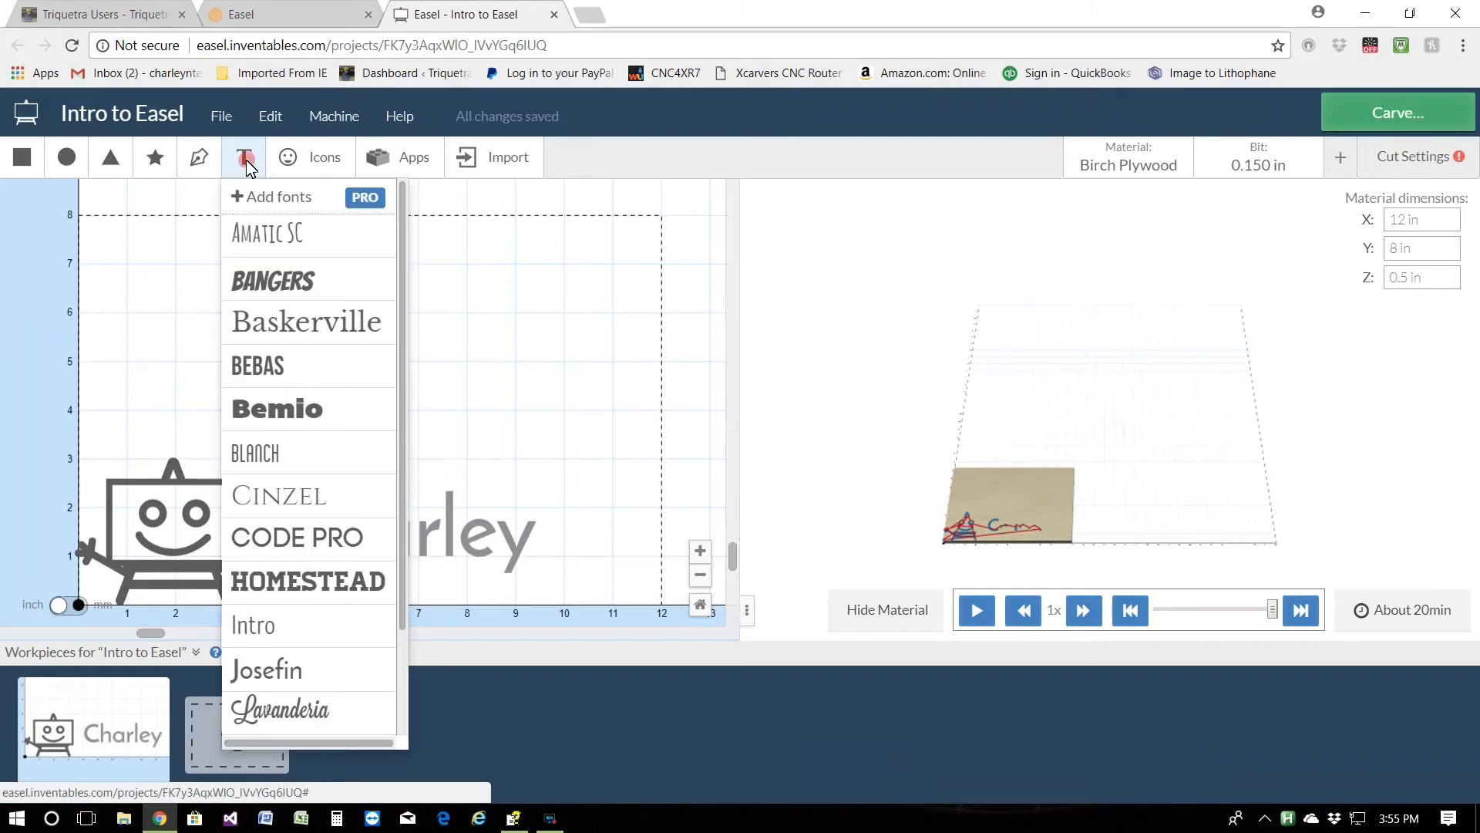
{"action": "left_click", "coordinate": [110, 158]}
{"action": "left_click", "coordinate": [324, 301]}
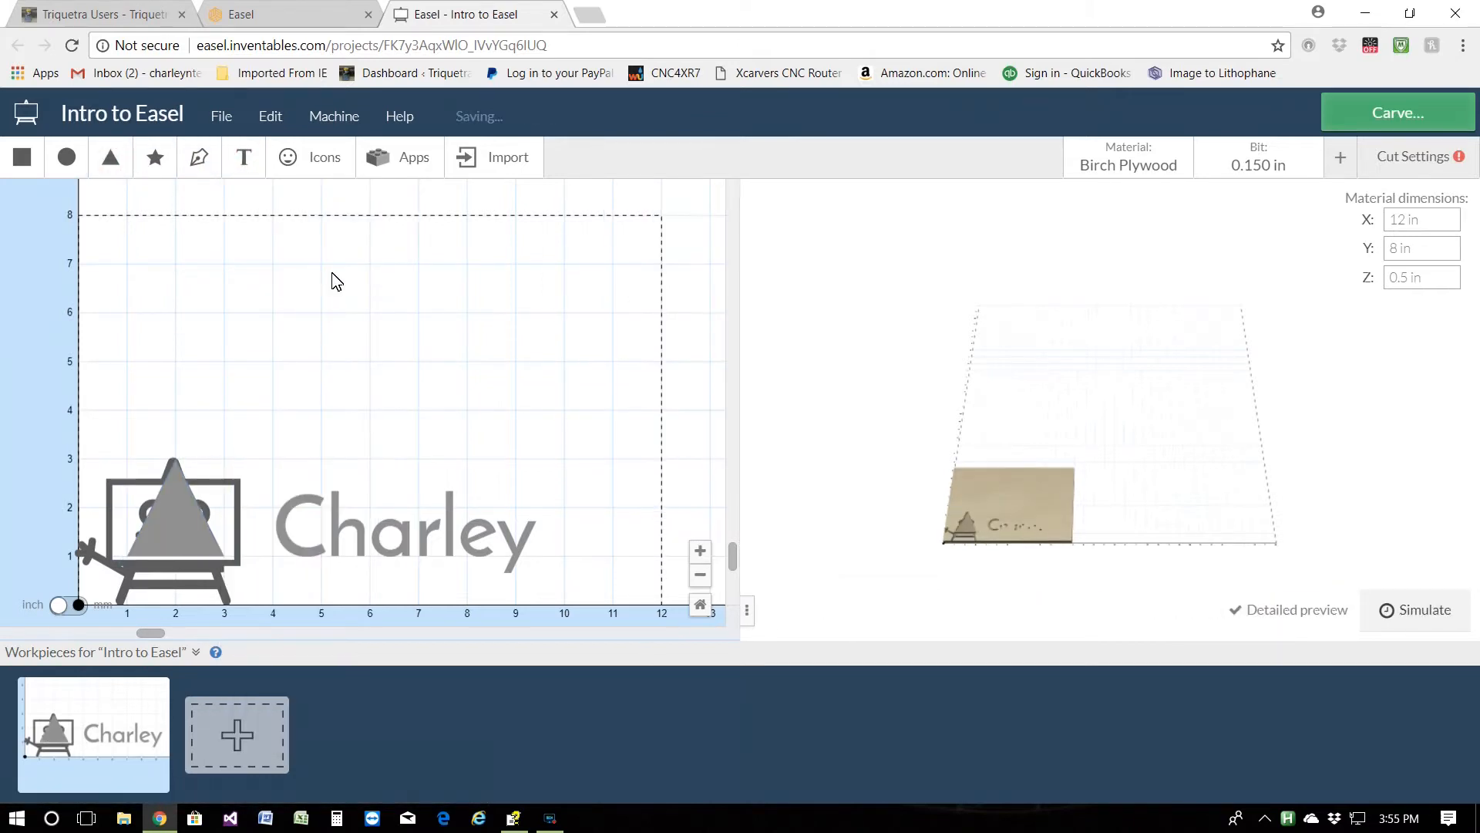
{"action": "left_click", "coordinate": [172, 529]}
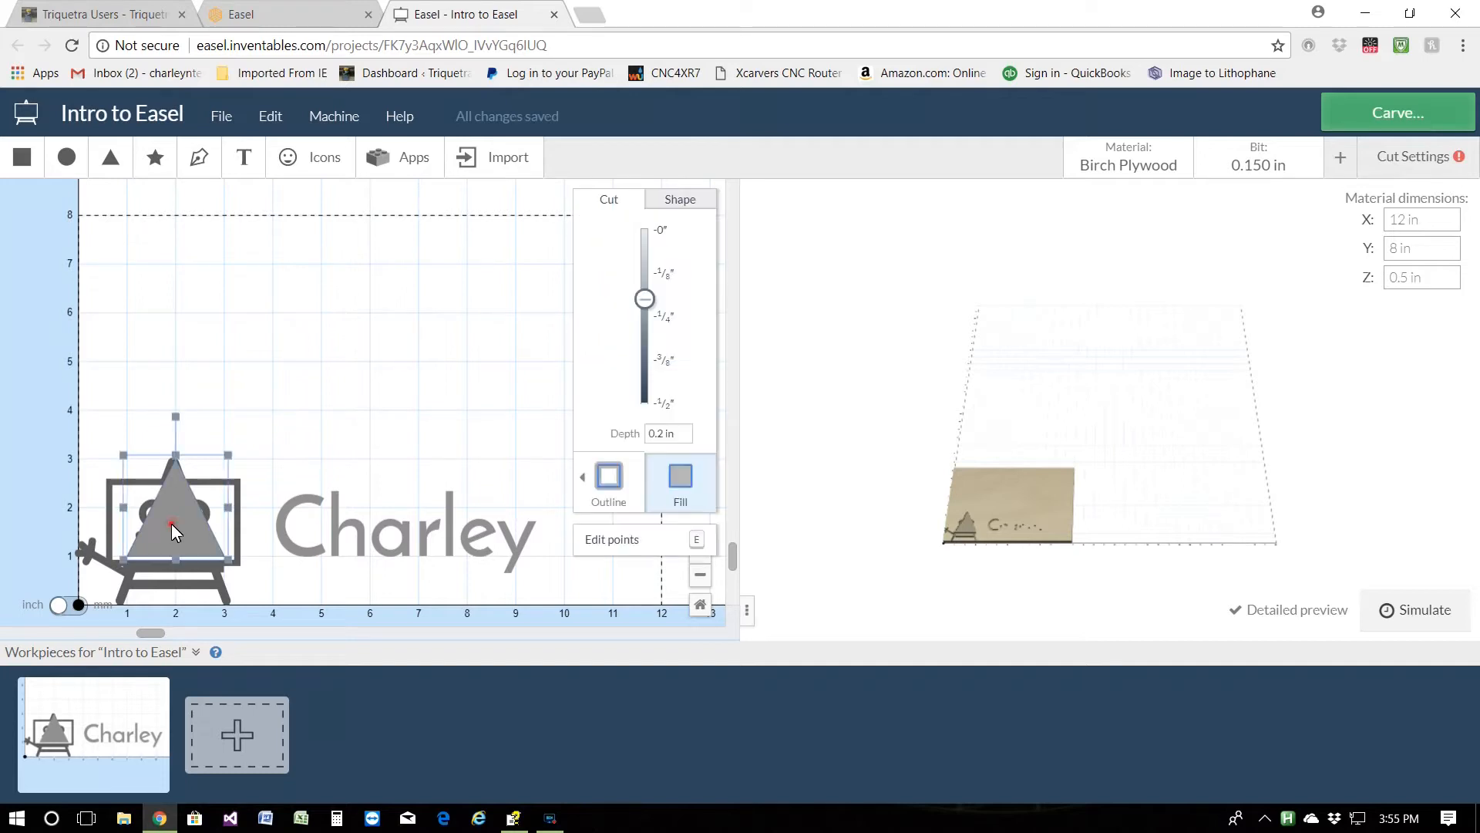
{"action": "key", "text": "Delete"}
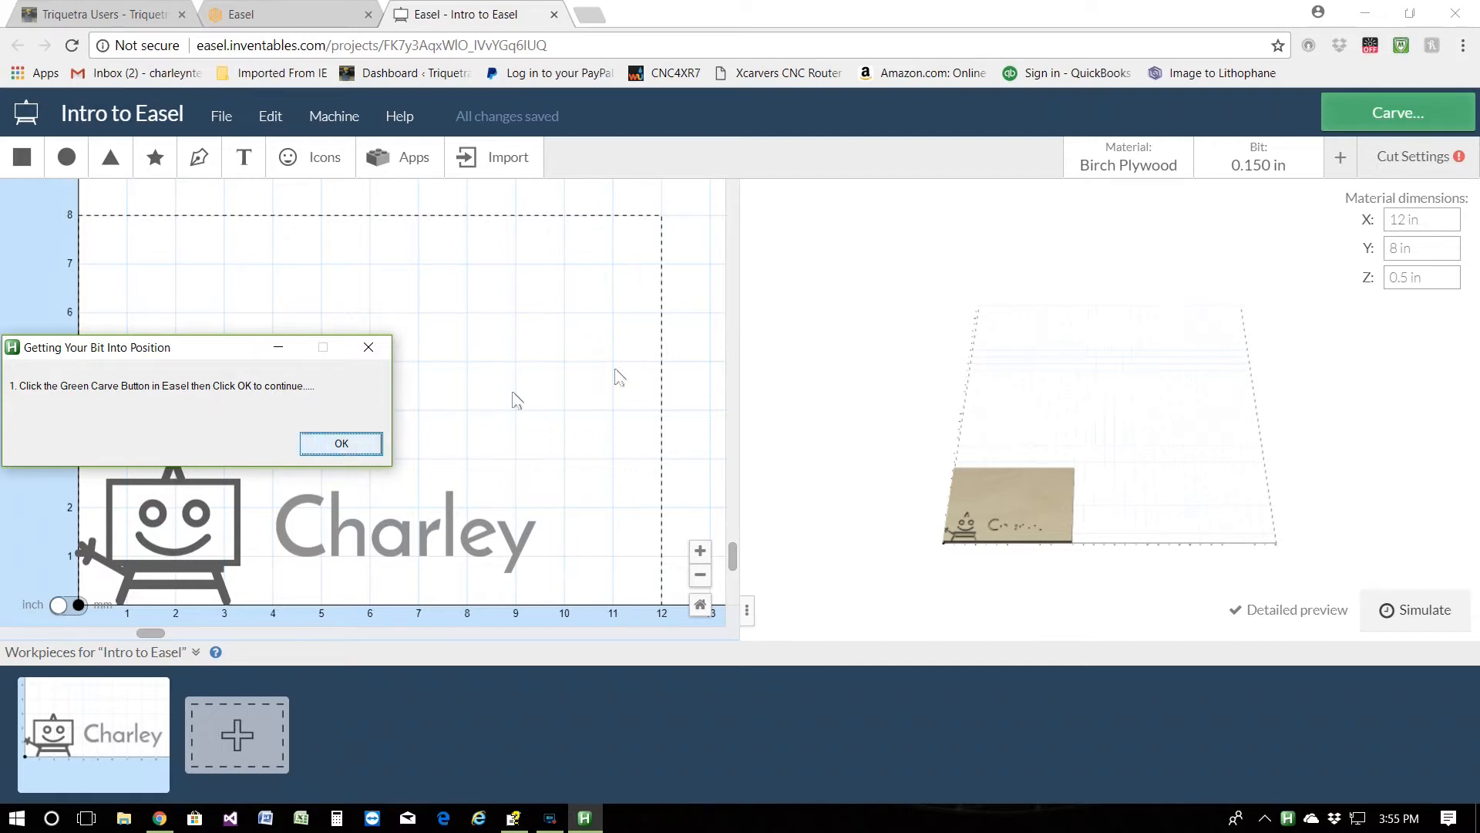
Open the carving setup for the zeroing script and jog the spindle in Z and negative X at 0.1 in intervals into its zeroing position
{"action": "left_click", "coordinate": [1396, 118]}
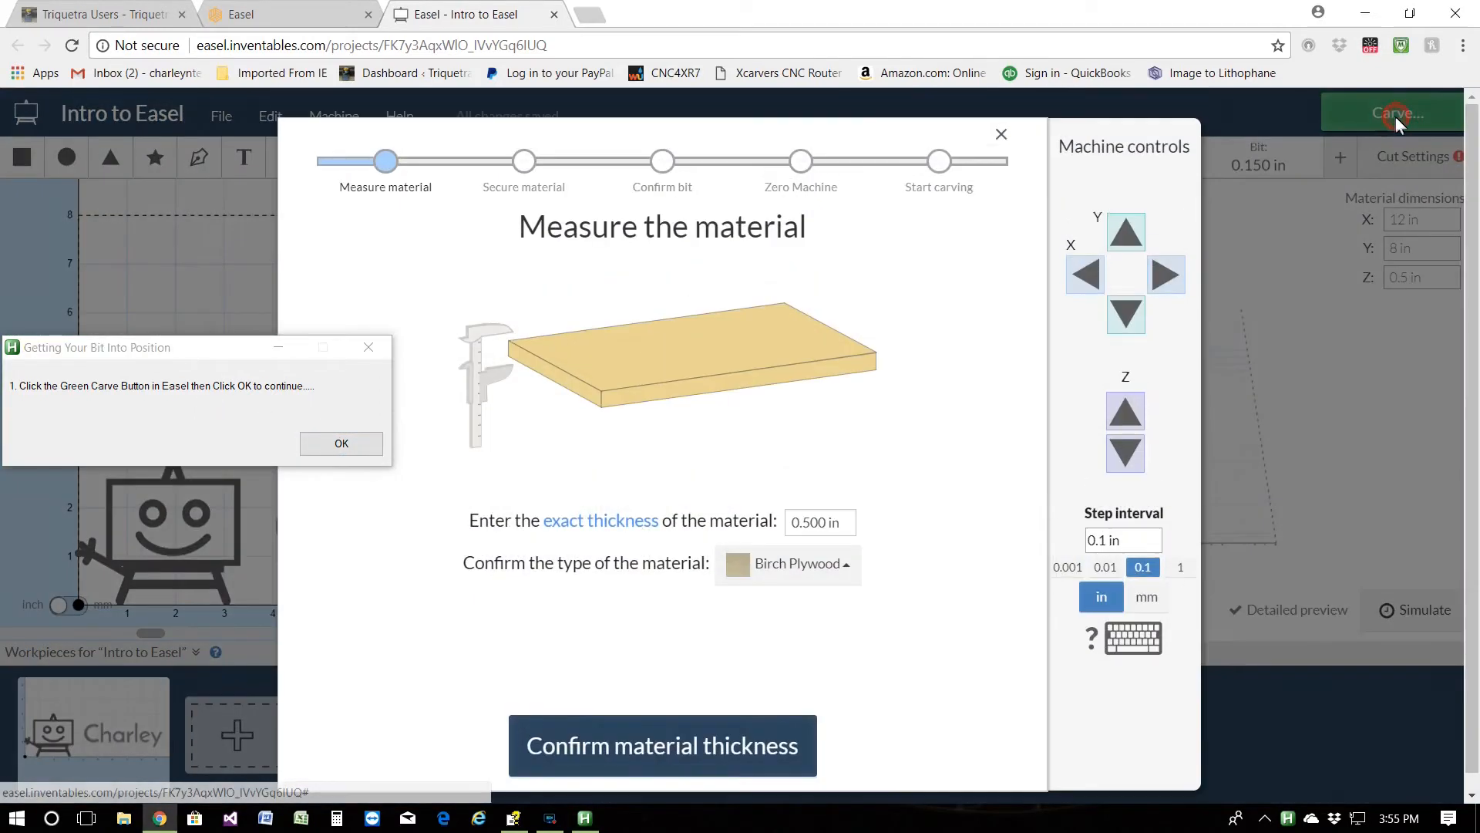
{"action": "left_click", "coordinate": [340, 445]}
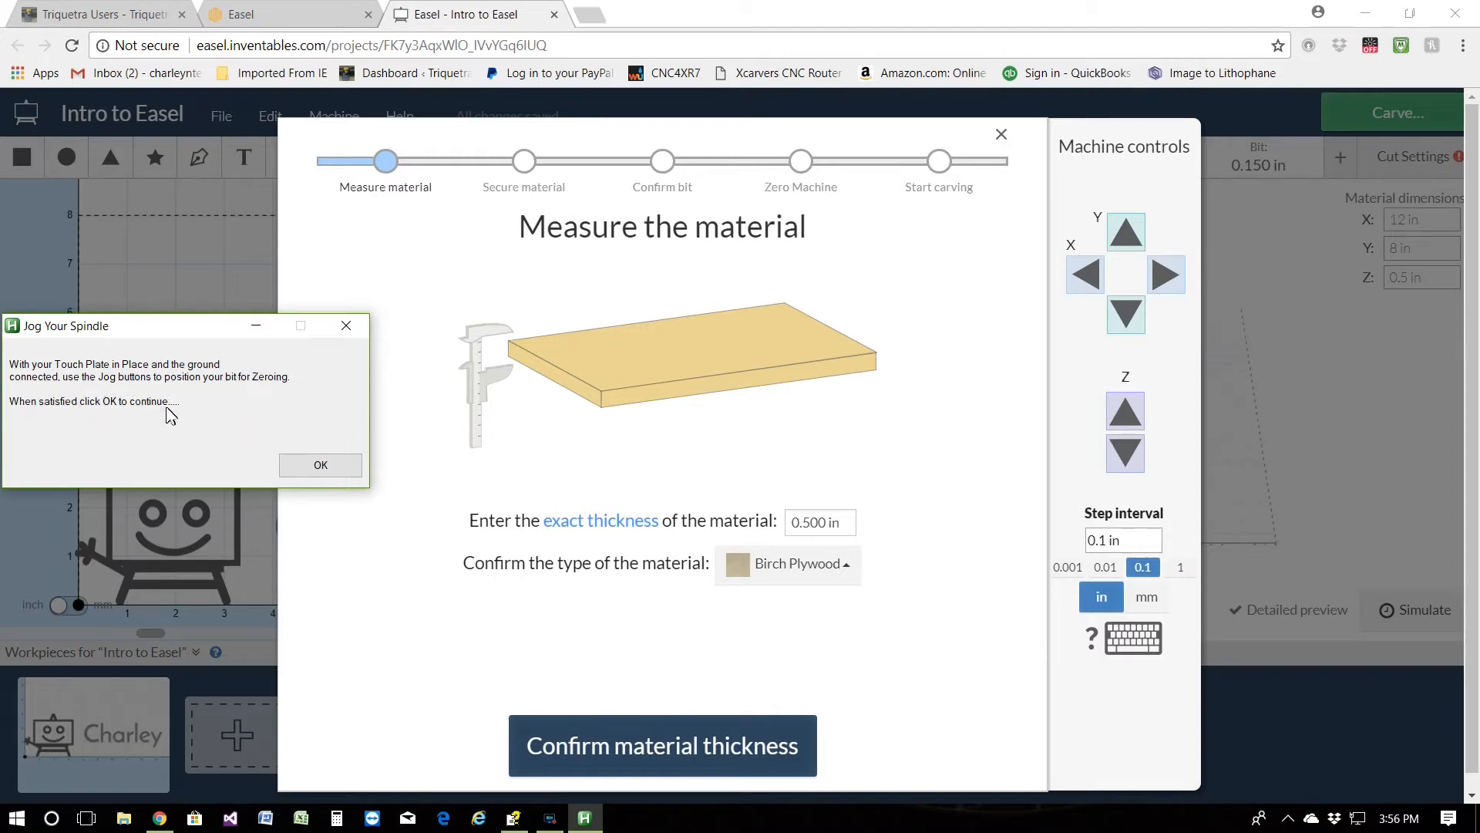
{"action": "left_click", "coordinate": [1135, 414]}
{"action": "left_click", "coordinate": [1126, 455]}
{"action": "left_click", "coordinate": [1094, 278]}
{"action": "left_click", "coordinate": [1125, 451]}
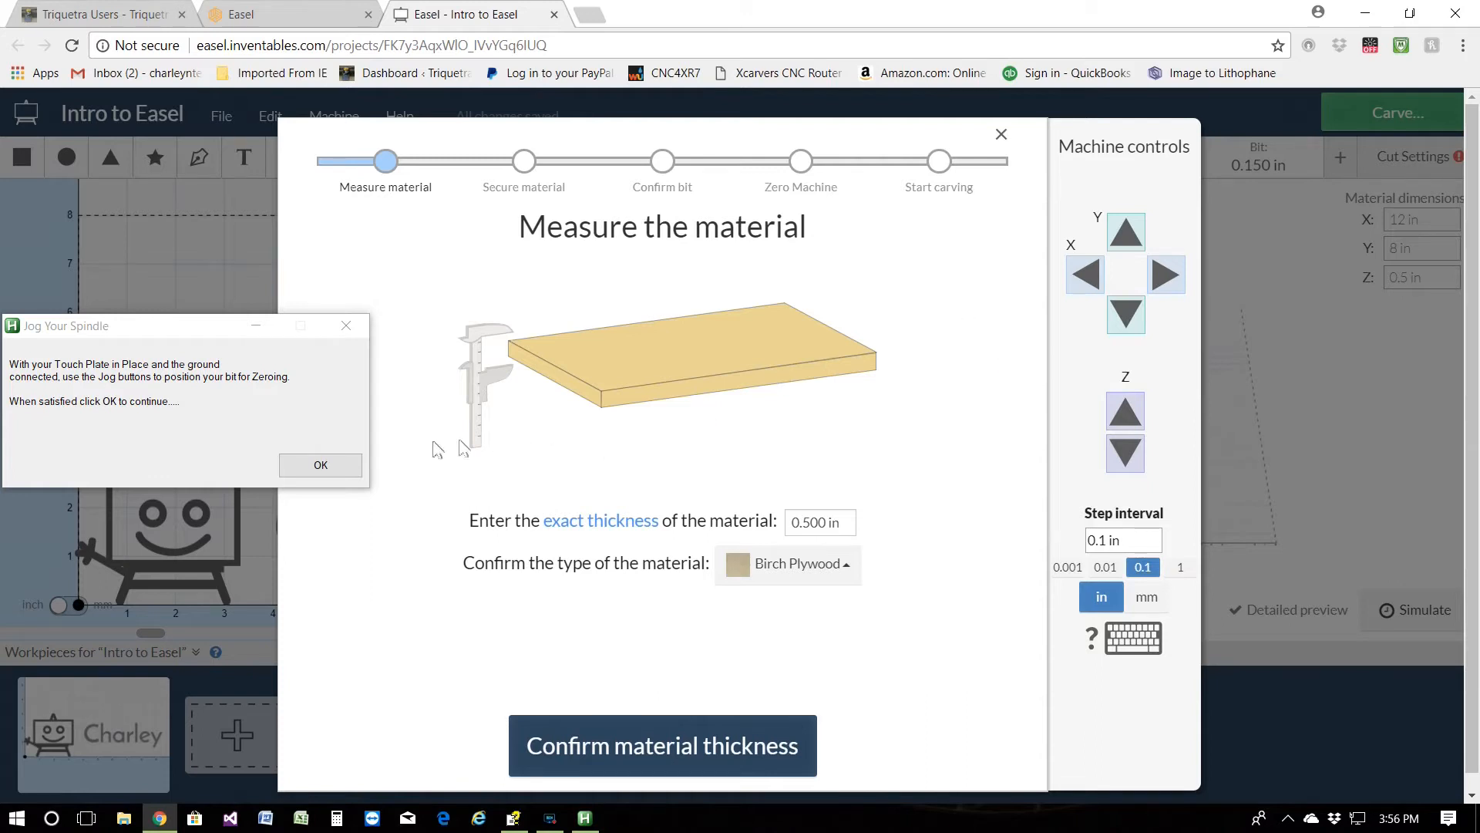
{"action": "left_click", "coordinate": [333, 467]}
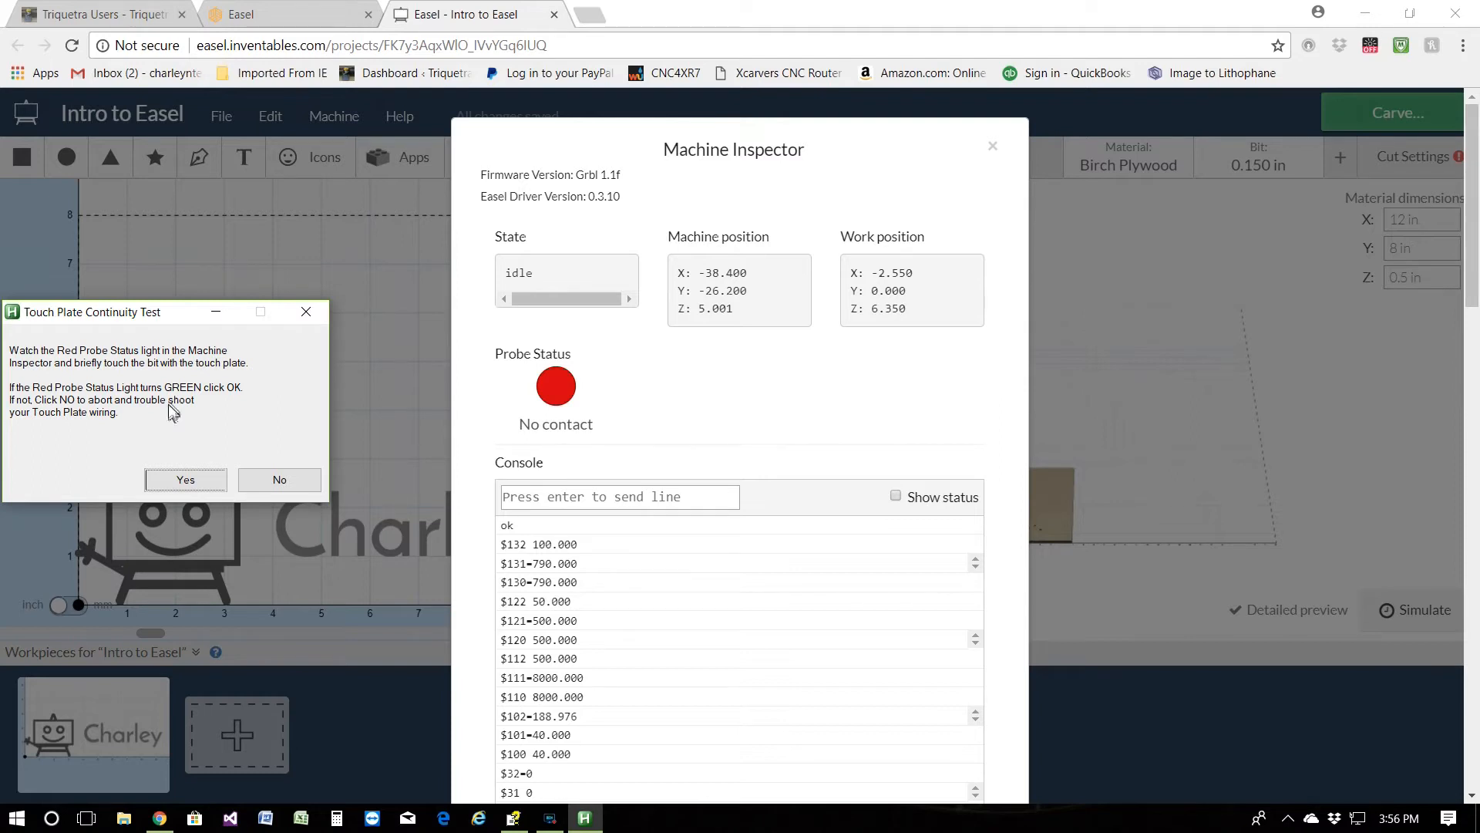
Confirm the touch plate continuity test and start the zeroing process with a bit diameter of .25
{"action": "left_click", "coordinate": [188, 480]}
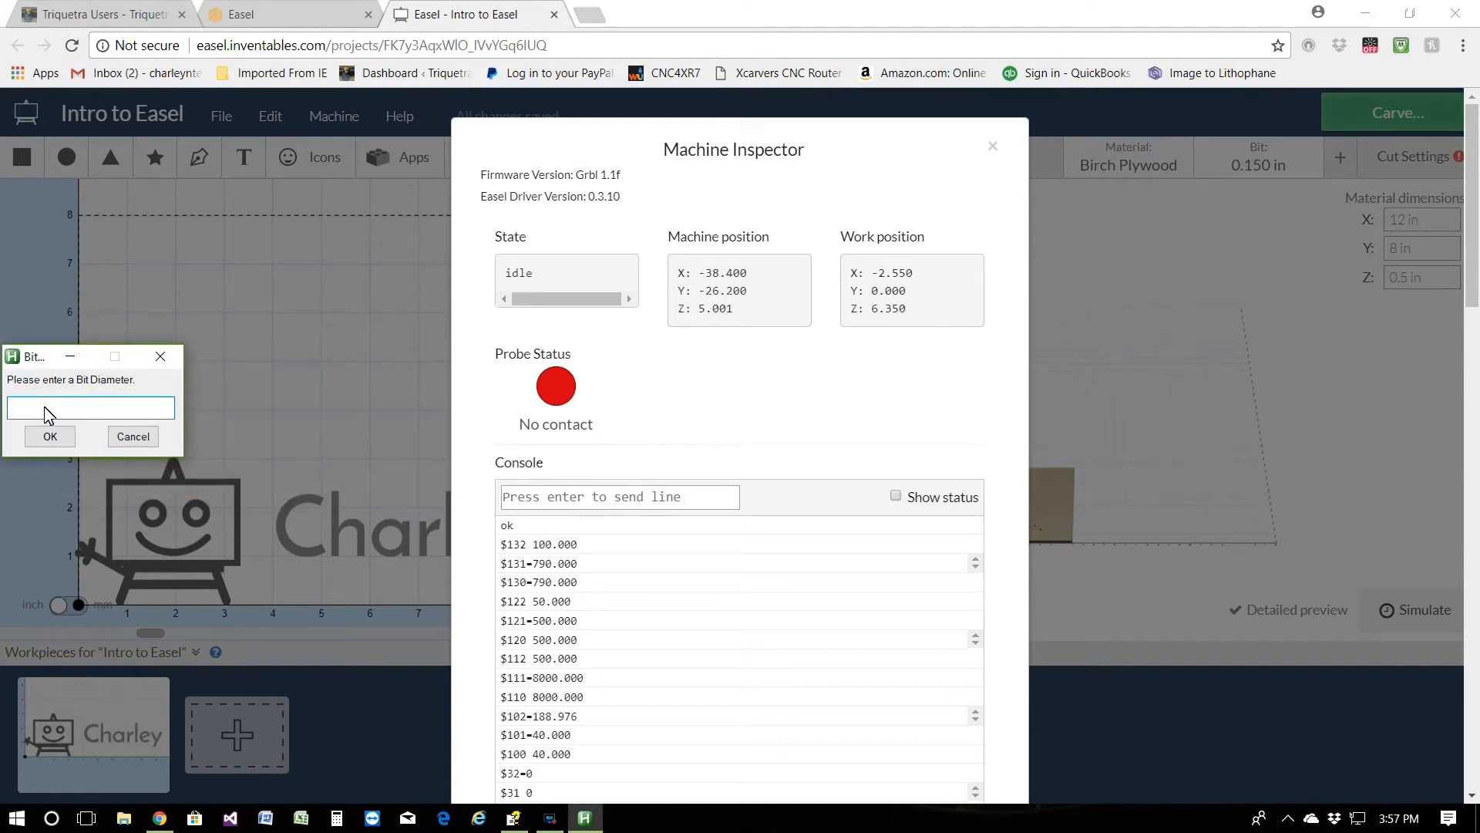
{"action": "type", "text": ".25"}
{"action": "left_click", "coordinate": [40, 439]}
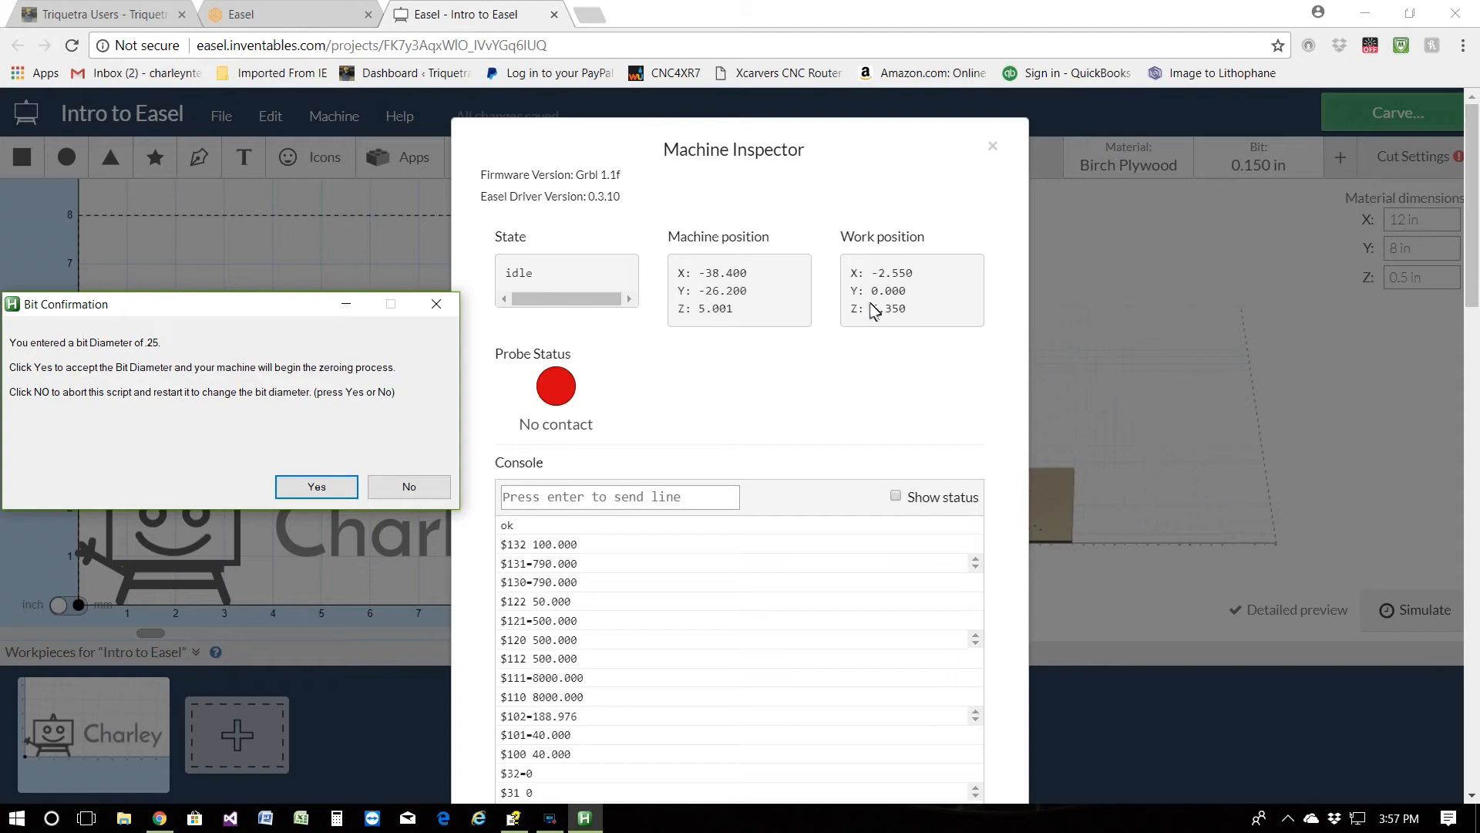
{"action": "left_click", "coordinate": [327, 492]}
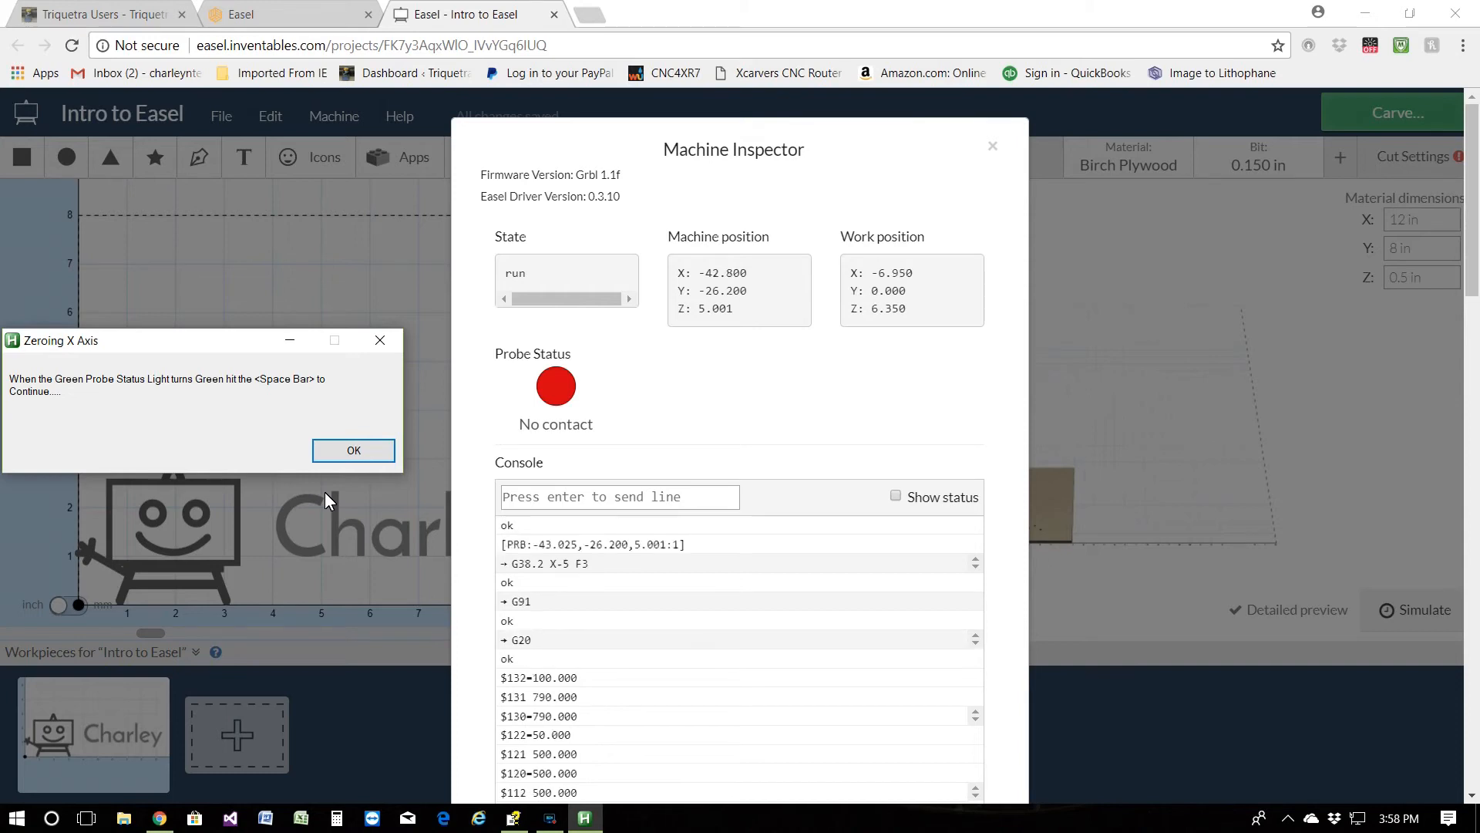
Acknowledge the X, Y and Z probe contacts, send the spindle to XYZ zero and finish the zeroing script
{"action": "key", "text": "space"}
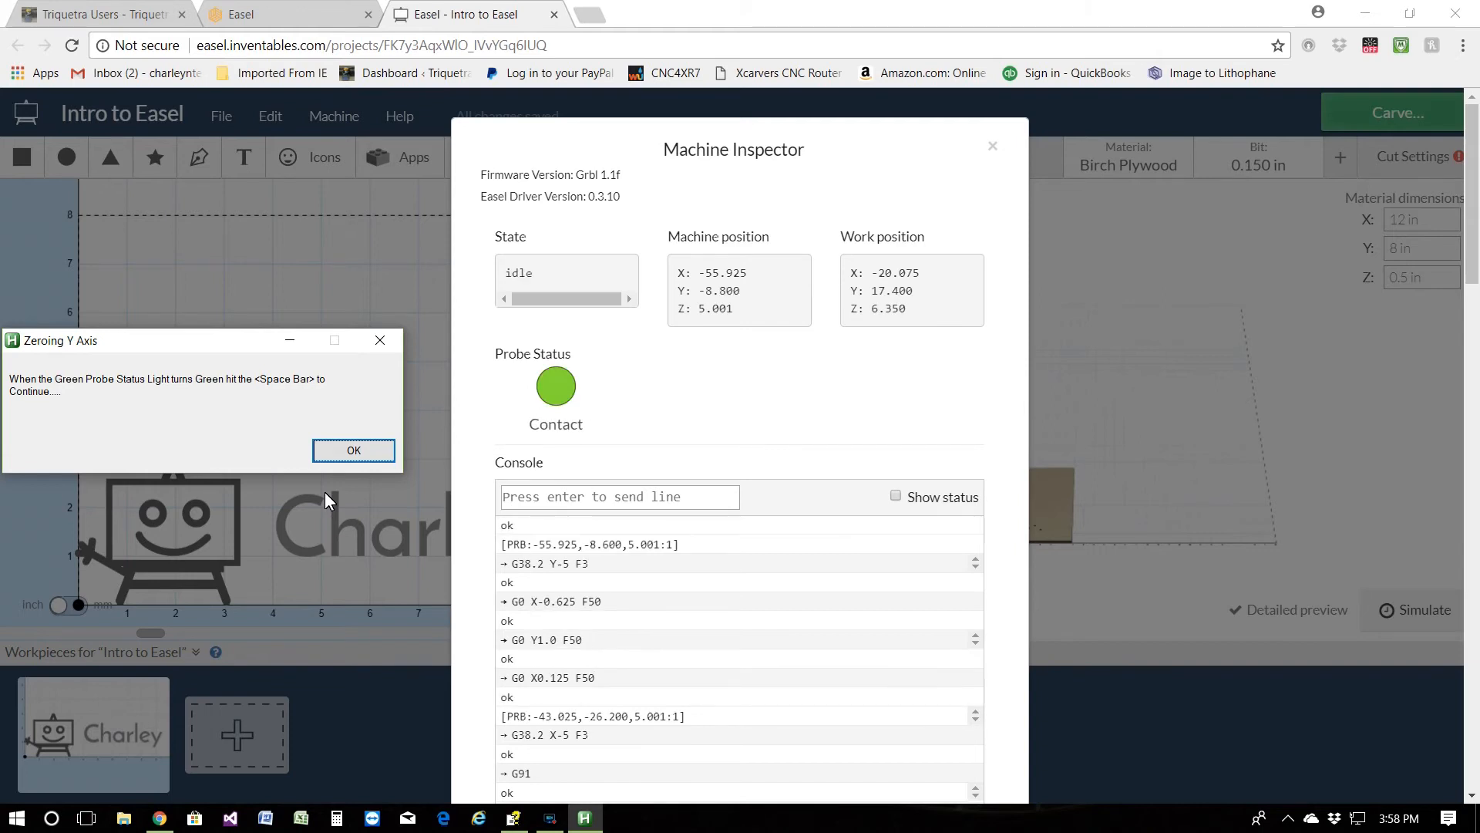
{"action": "key", "text": "space"}
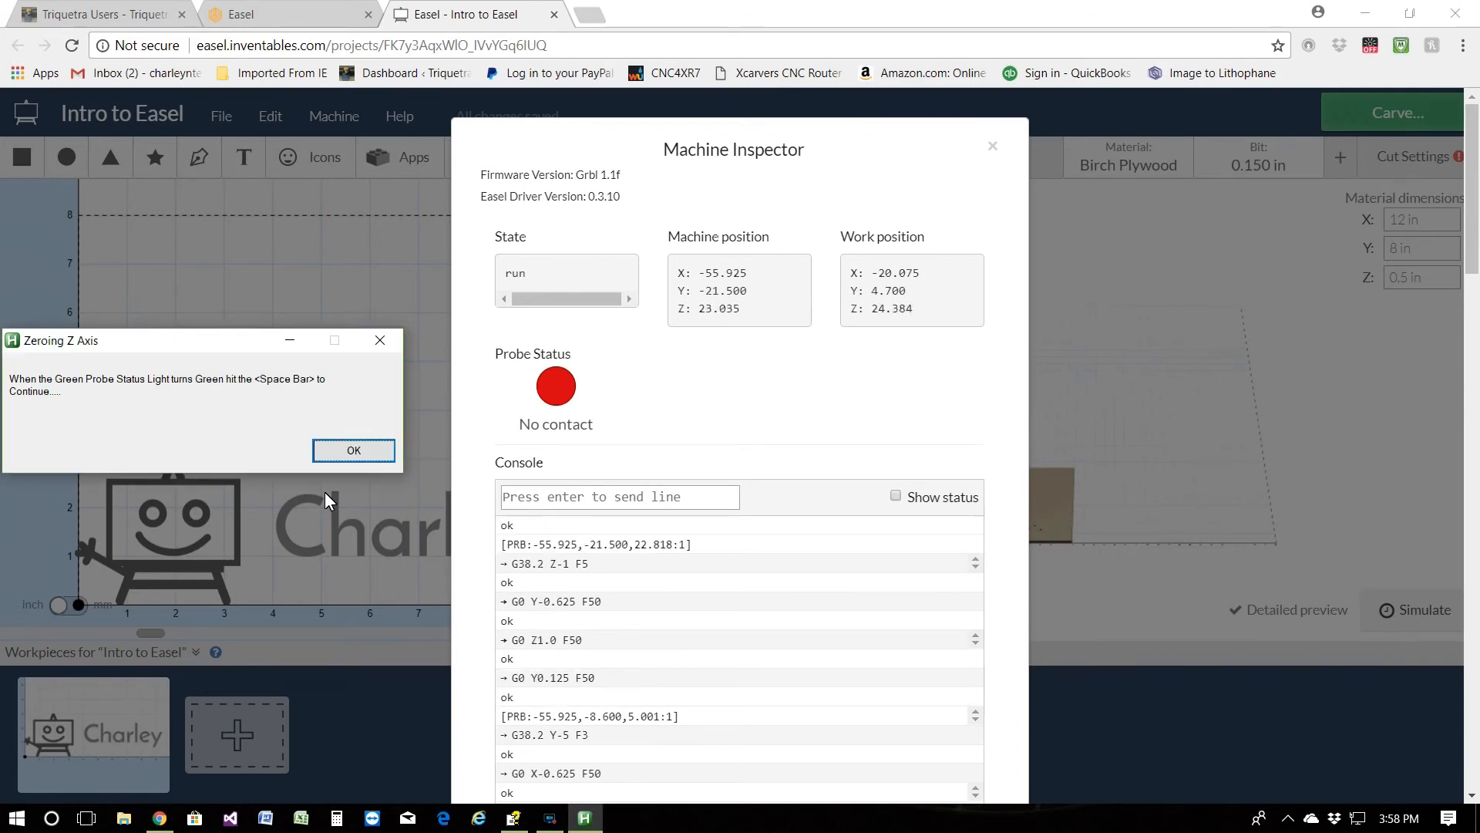
{"action": "key", "text": "space"}
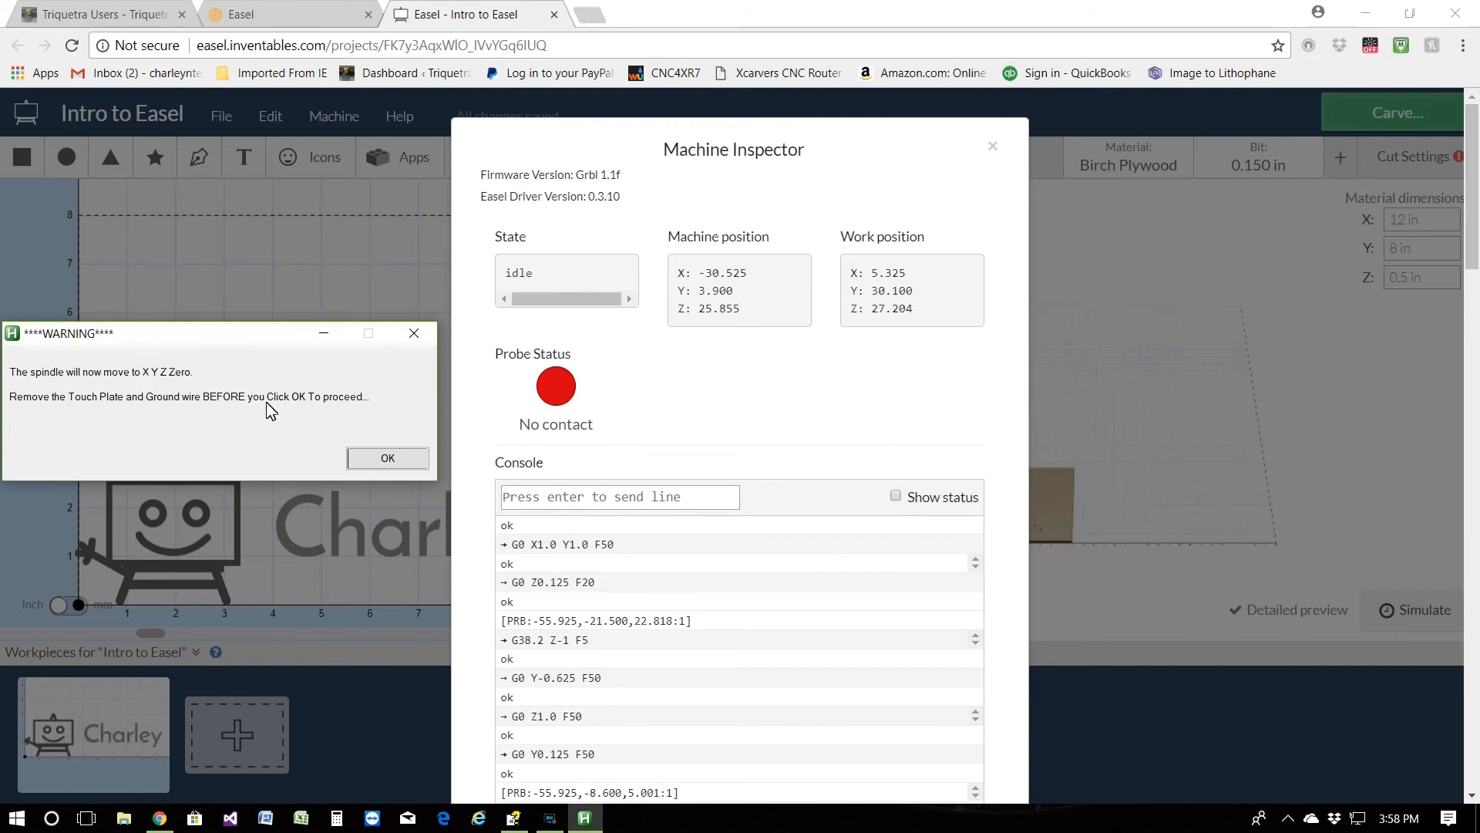
{"action": "left_click", "coordinate": [385, 459]}
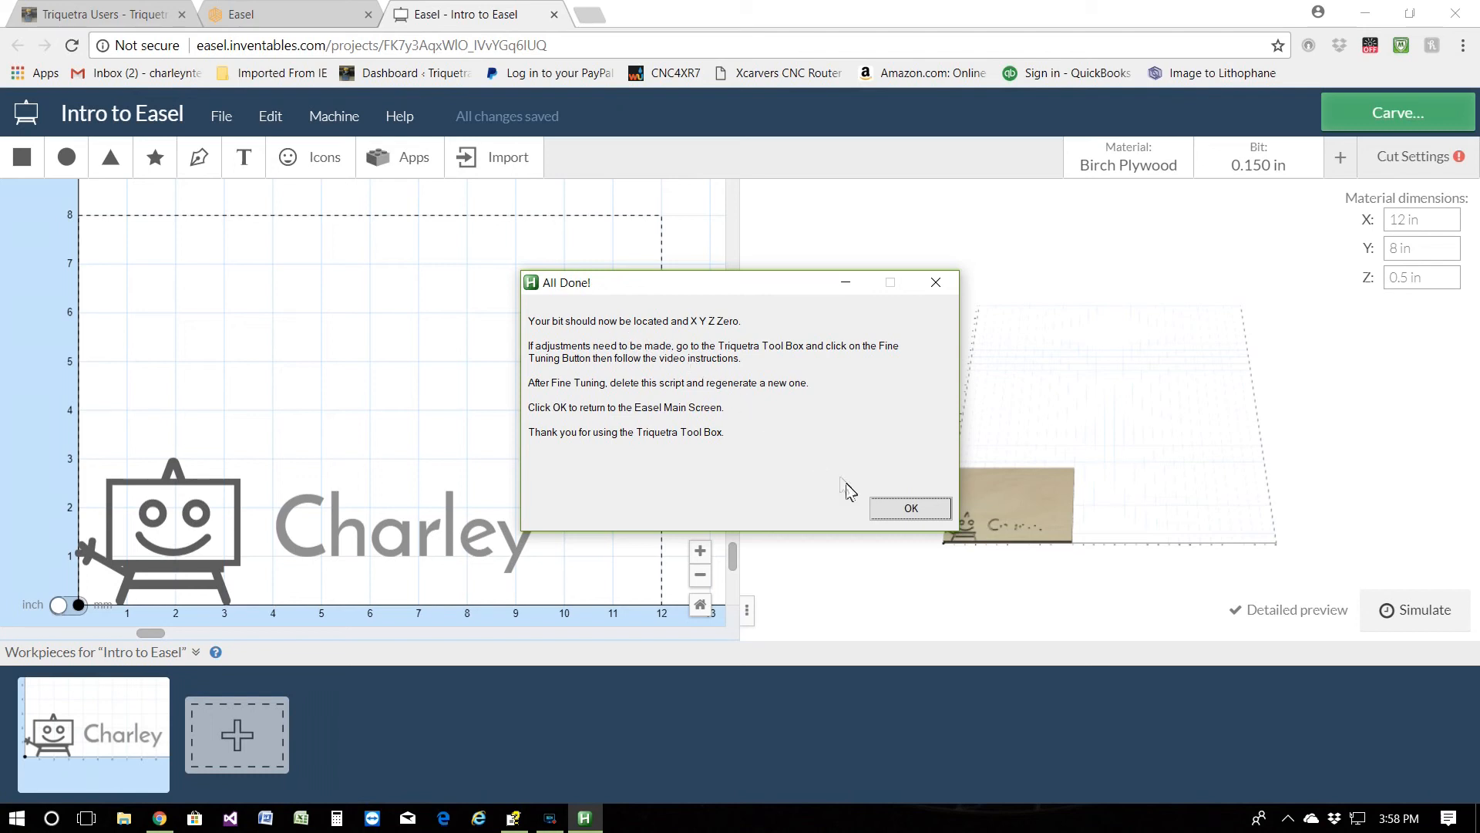
{"action": "left_click", "coordinate": [912, 508]}
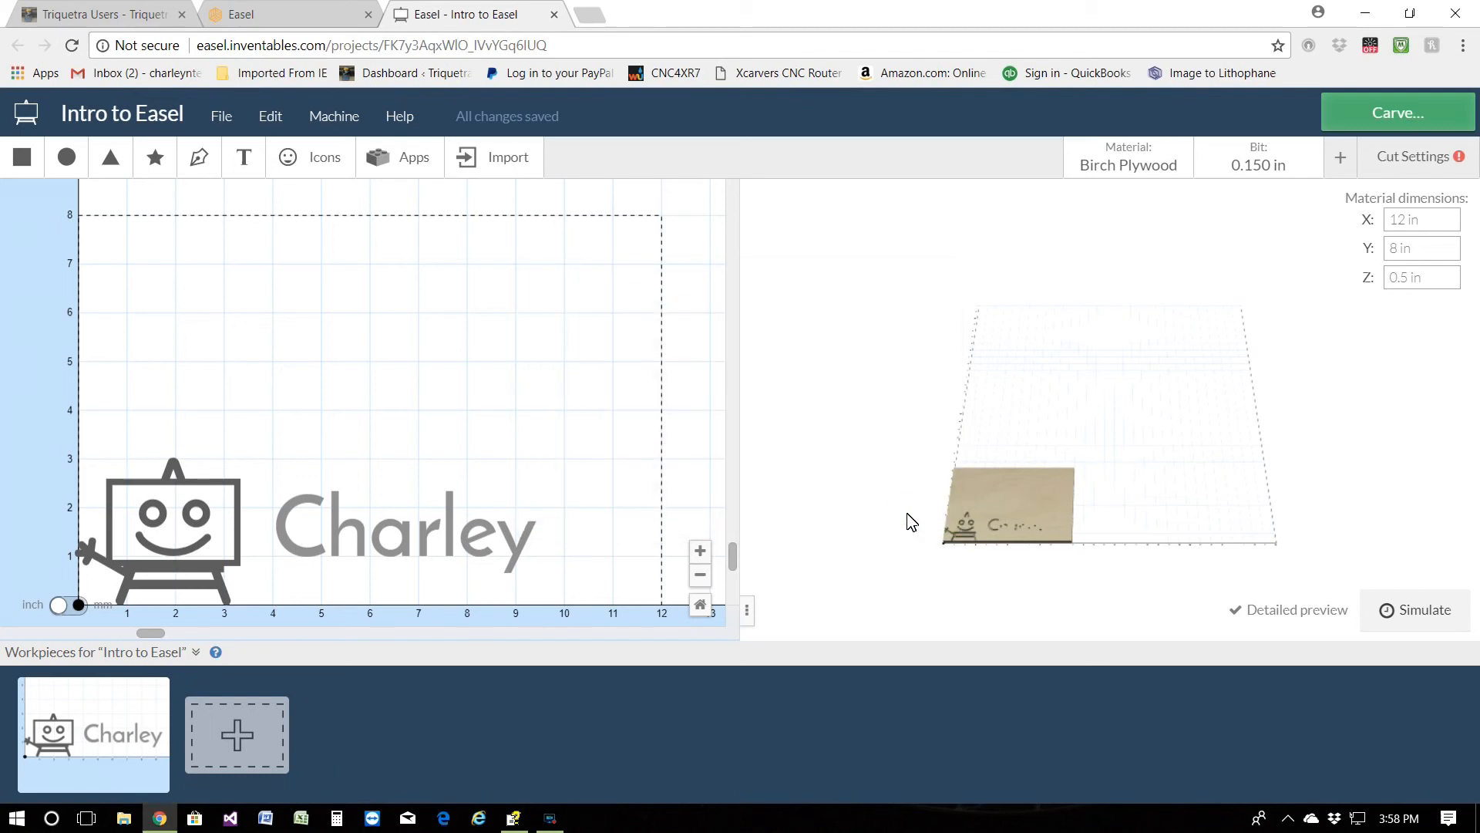
Start the carve setup and confirm the 0.5 in material thickness, the clamping, the 0.15 in flat bit and the machine zero
{"action": "left_click", "coordinate": [1378, 117]}
{"action": "left_click", "coordinate": [691, 743]}
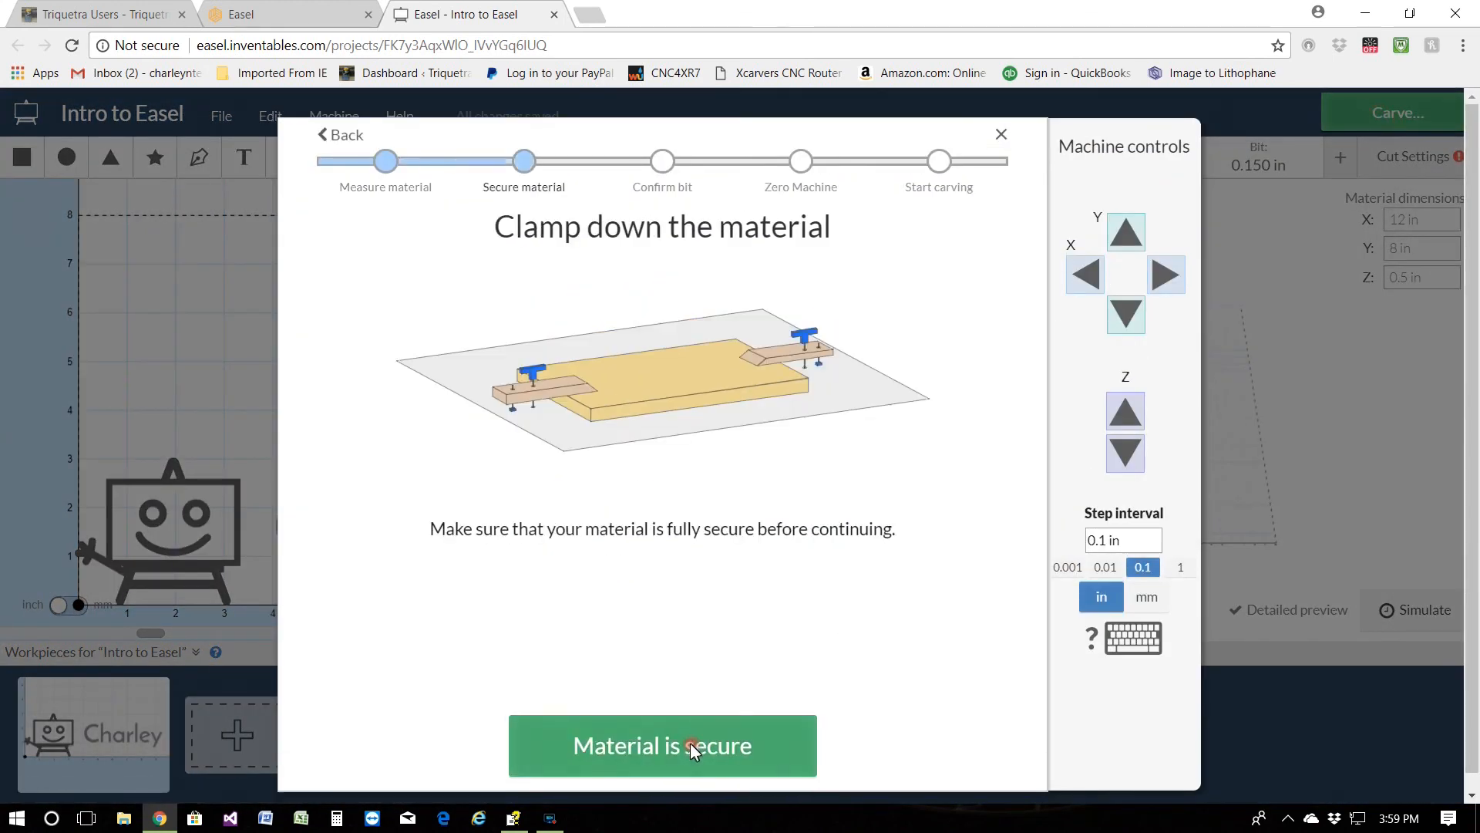
{"action": "left_click", "coordinate": [657, 731]}
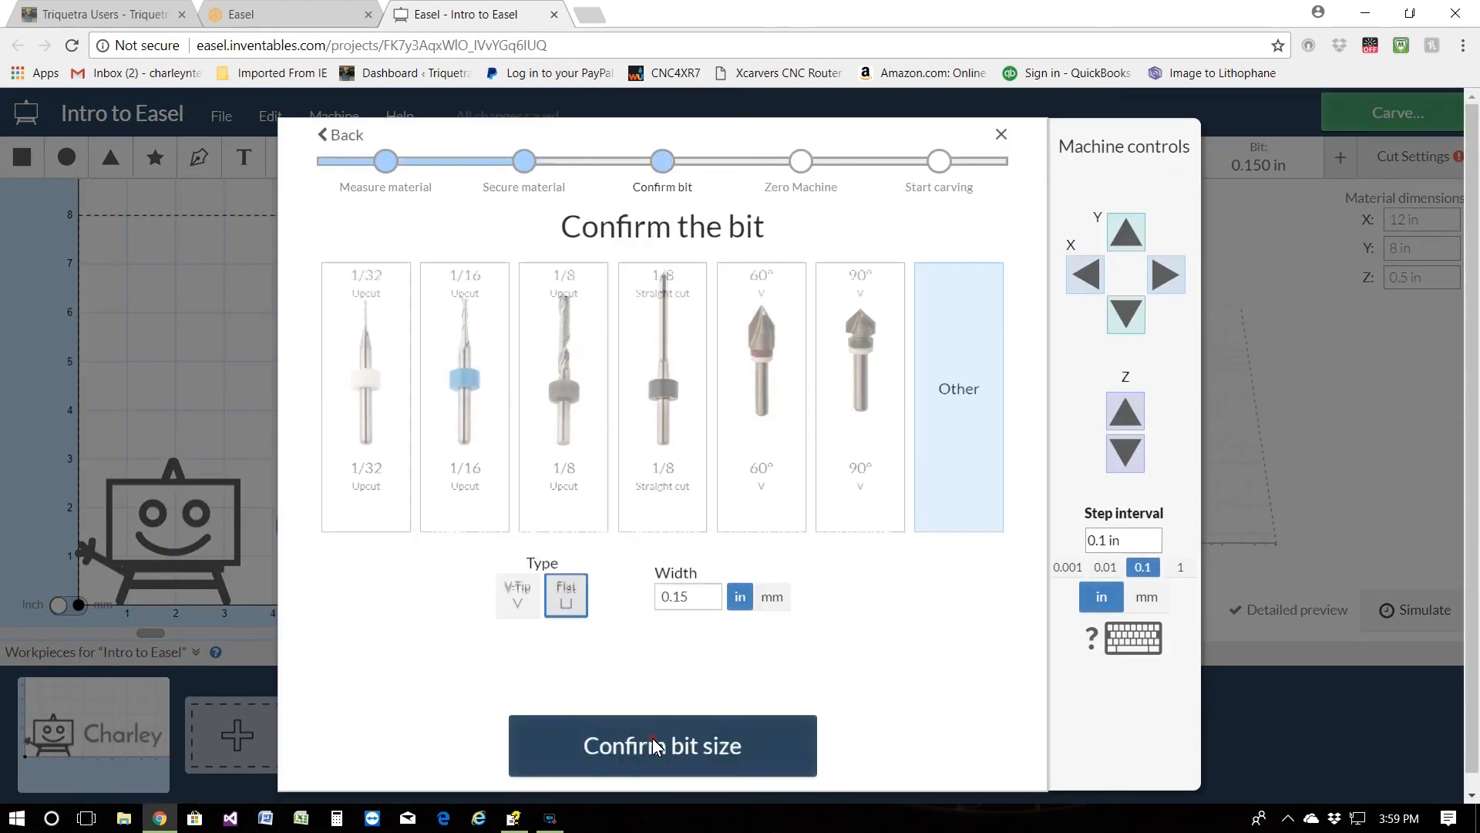
{"action": "left_click", "coordinate": [654, 746]}
{"action": "left_click", "coordinate": [650, 744]}
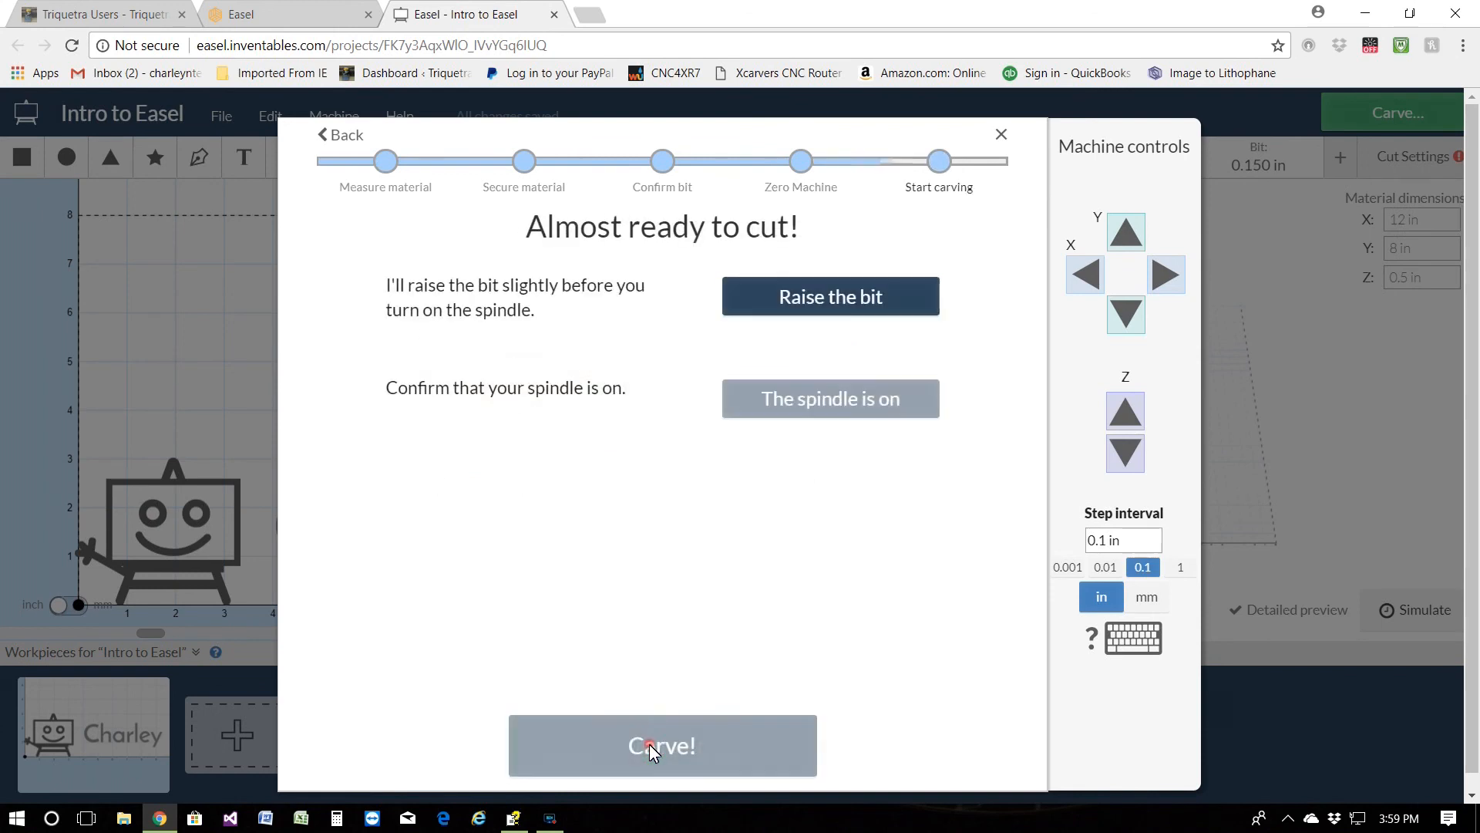
Raise the bit, confirm that the spindle is on and start carving the project
{"action": "left_click", "coordinate": [867, 287]}
{"action": "left_click", "coordinate": [788, 393]}
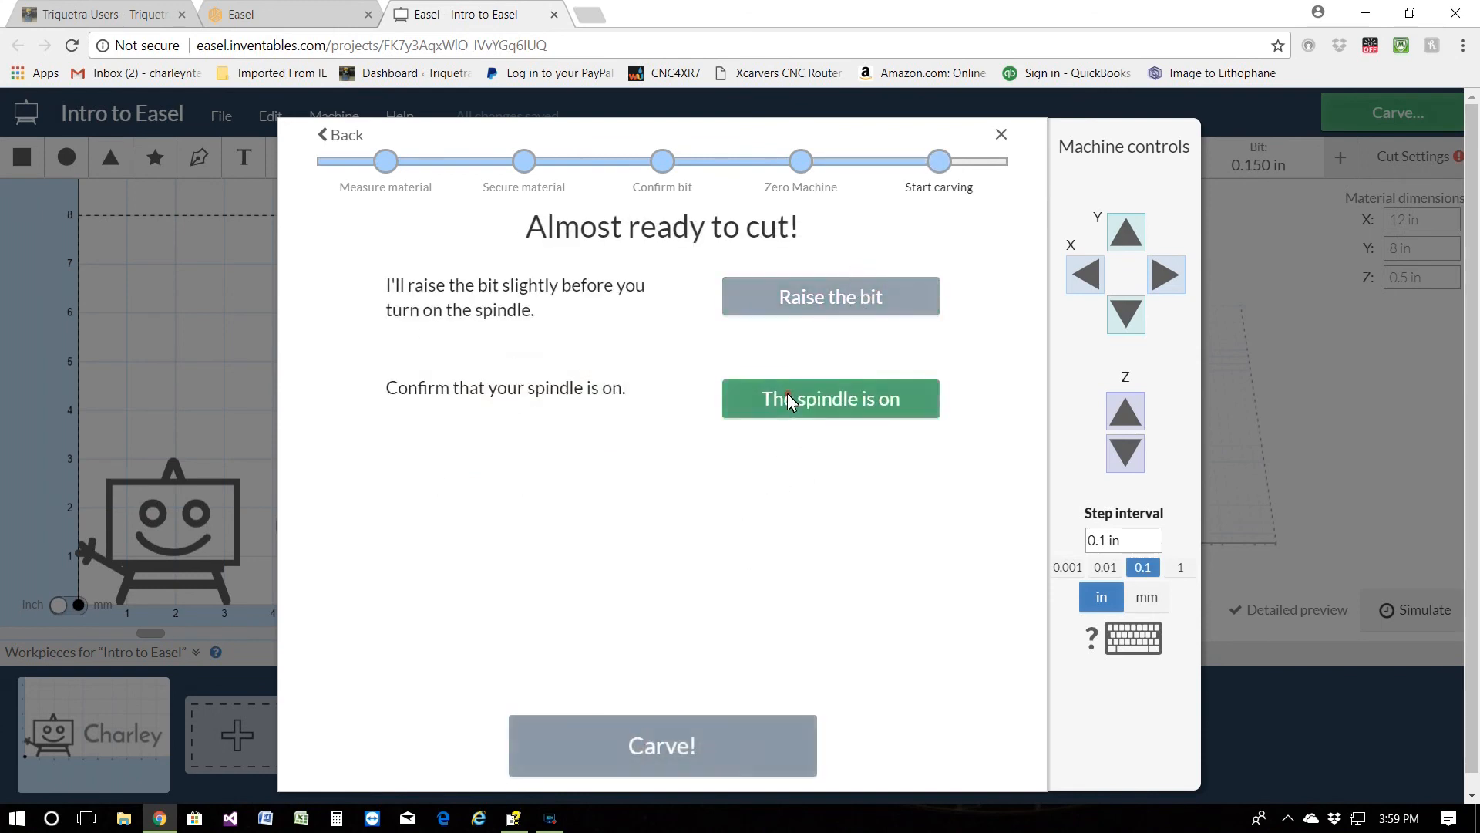
{"action": "left_click", "coordinate": [621, 739]}
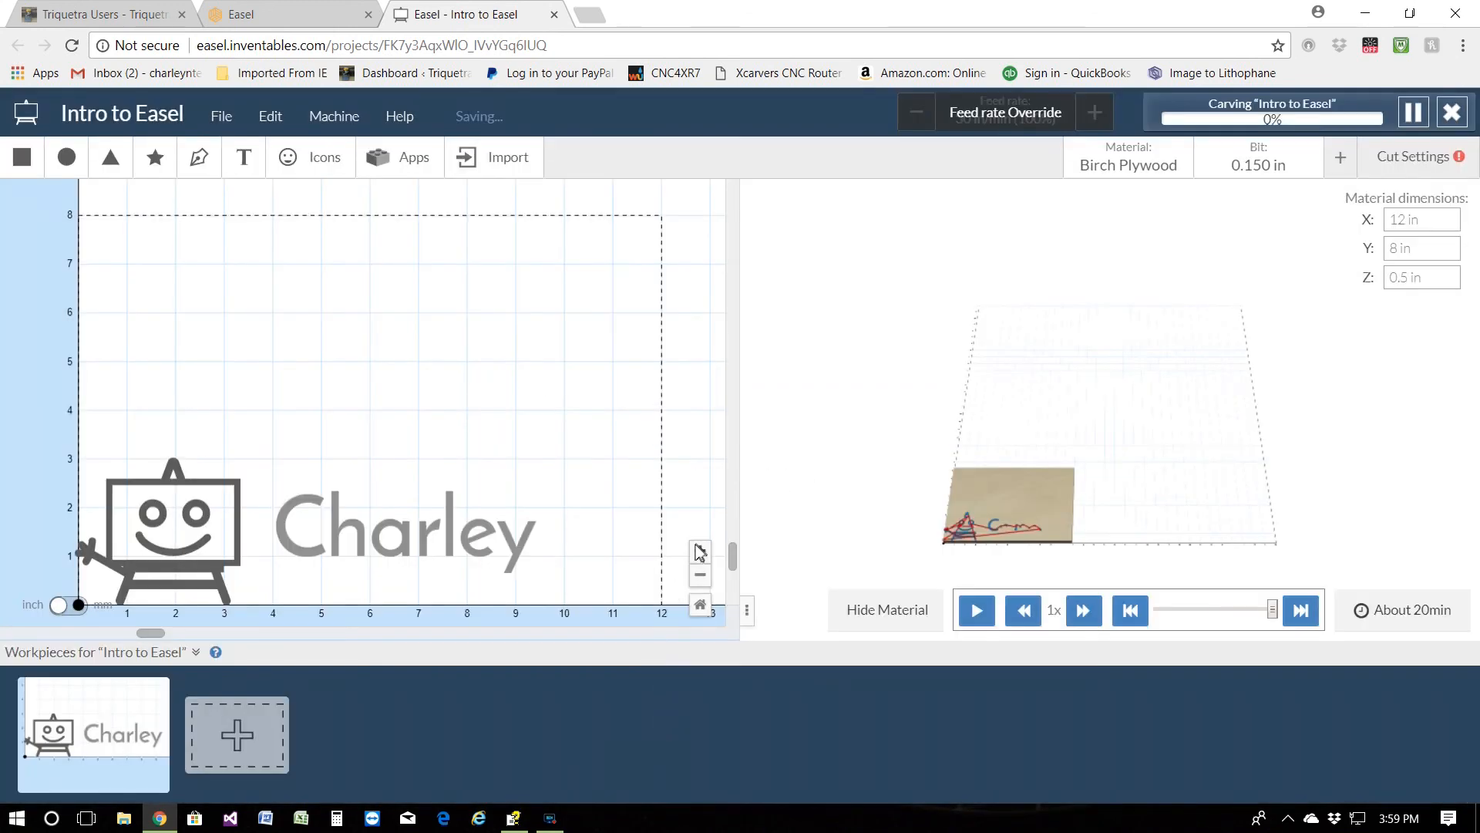